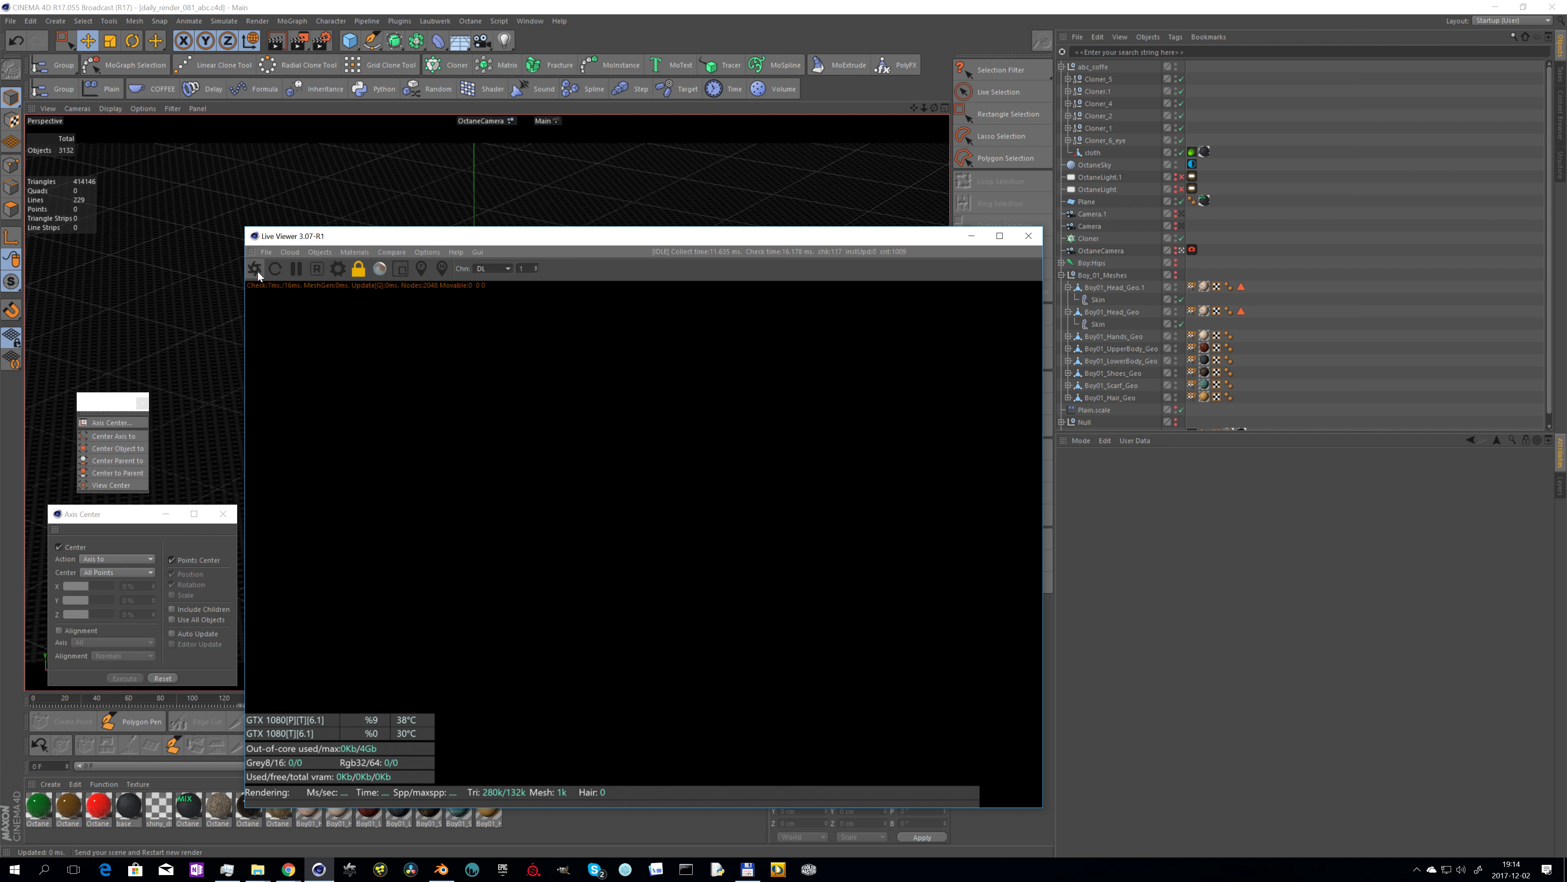
Turn off Lock resolution, shrink the Octane Live Viewer's height, and resend the scene to restart rendering.
{"action": "left_click", "coordinate": [361, 269]}
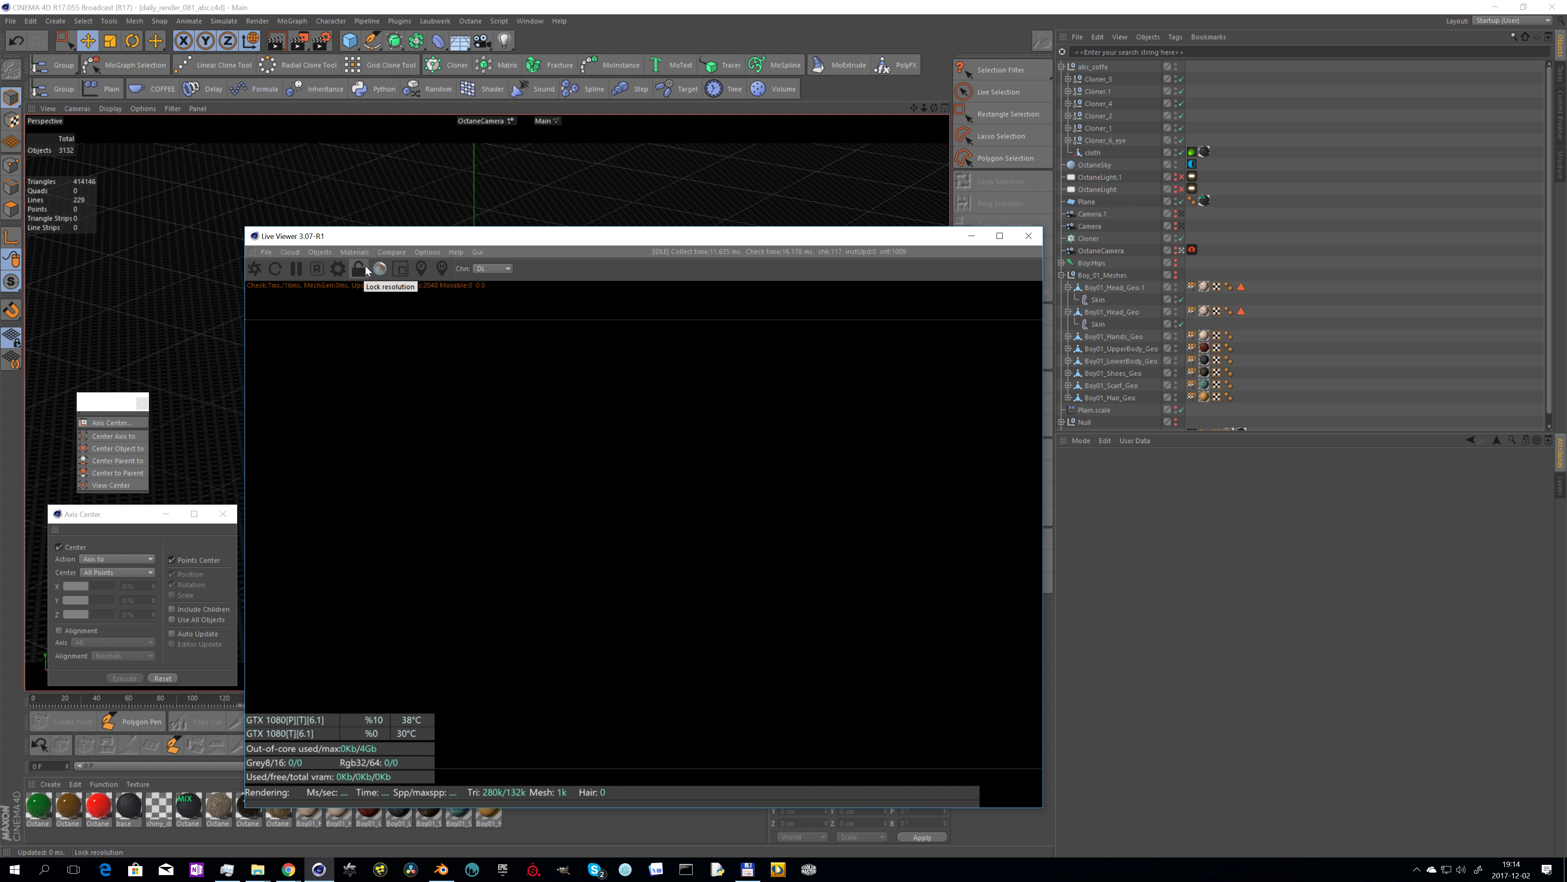
{"action": "mouse_move", "coordinate": [525, 228]}
{"action": "left_mouse_down"}
{"action": "mouse_move", "coordinate": [526, 303]}
{"action": "mouse_move", "coordinate": [434, 116]}
{"action": "left_mouse_up"}
{"action": "left_click", "coordinate": [171, 146]}
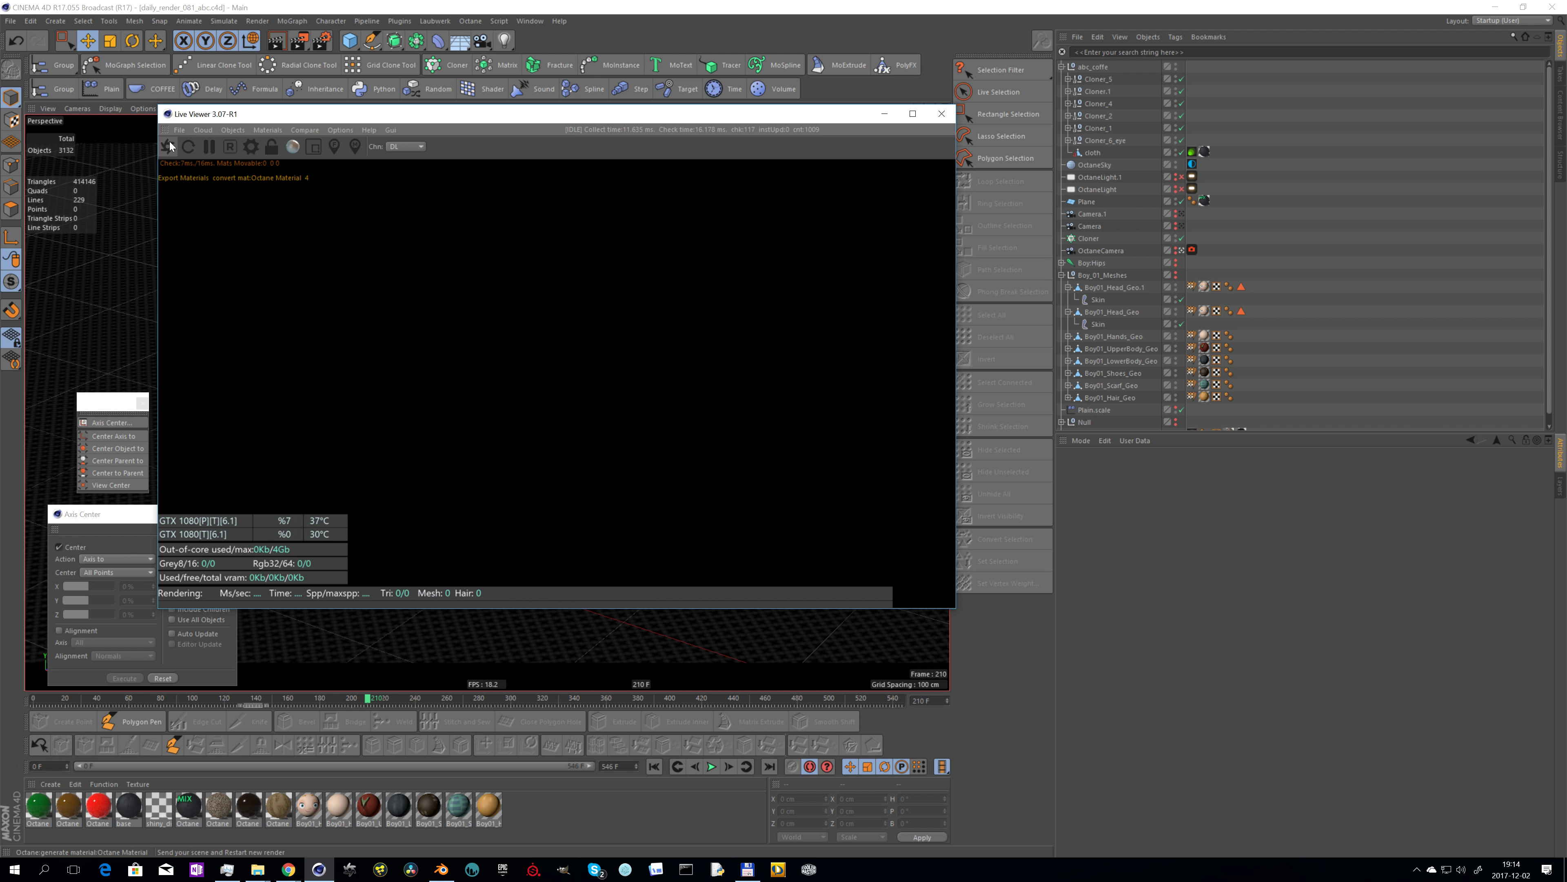